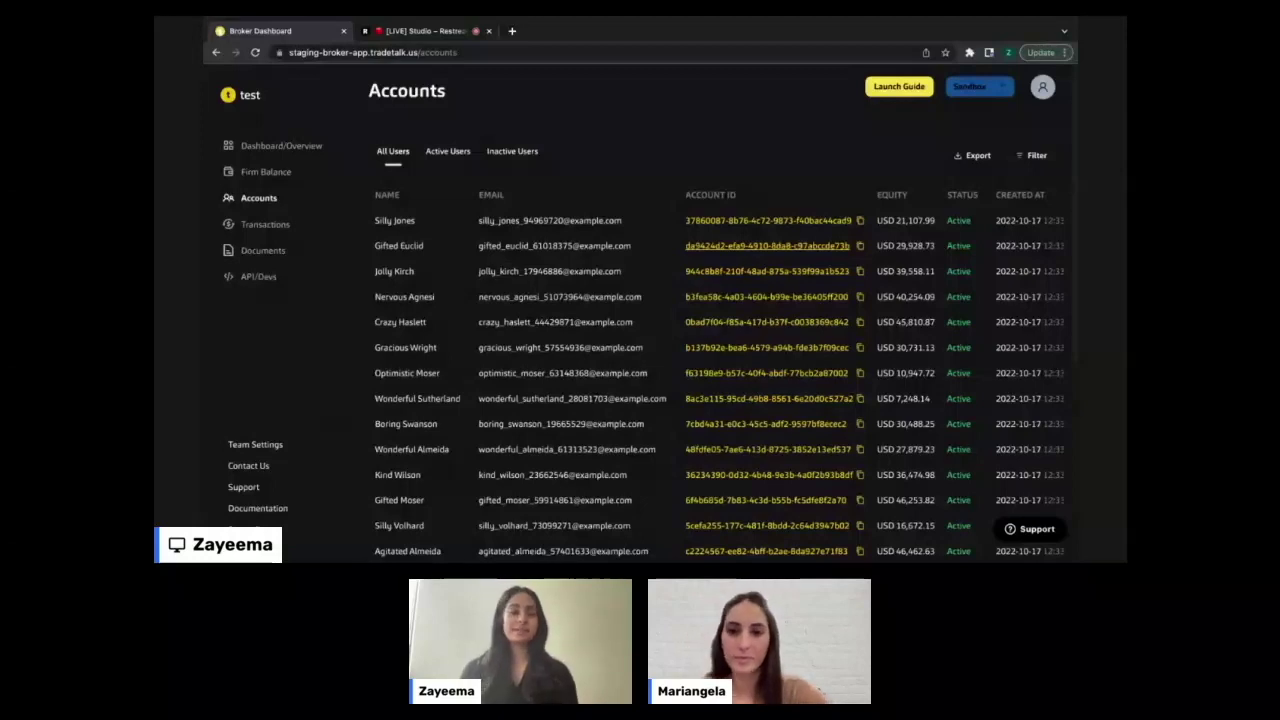
- Review the account filter options, including Account ID, and close them without applying anything
{"action": "left_click", "coordinate": [1030, 156]}
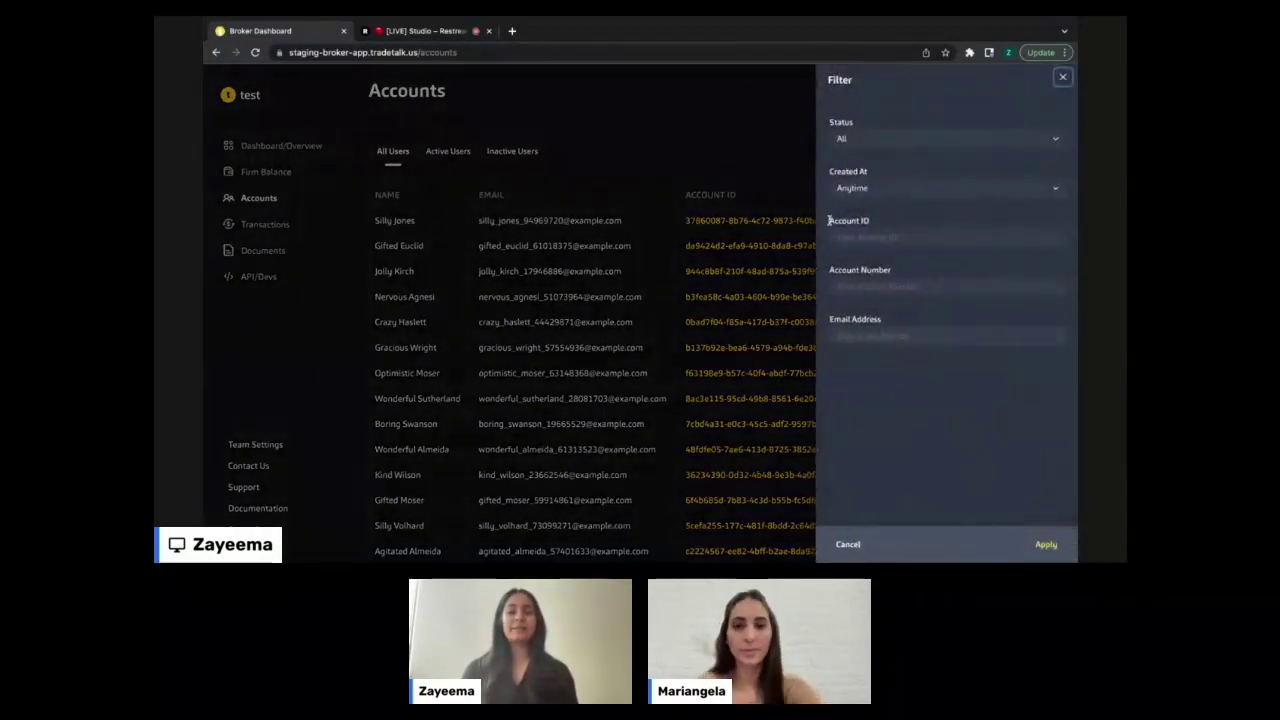
{"action": "left_click_drag", "start_coordinate": [857, 221], "coordinate": [828, 221]}
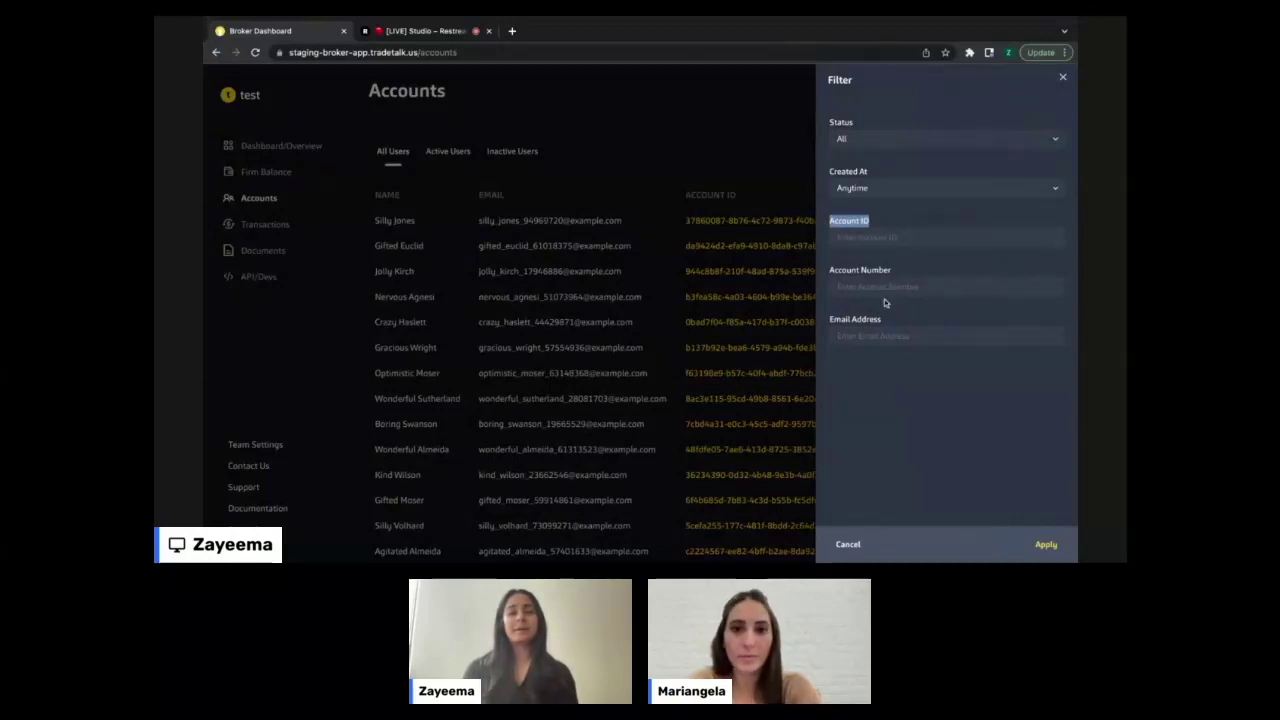
{"action": "left_click", "coordinate": [725, 158]}
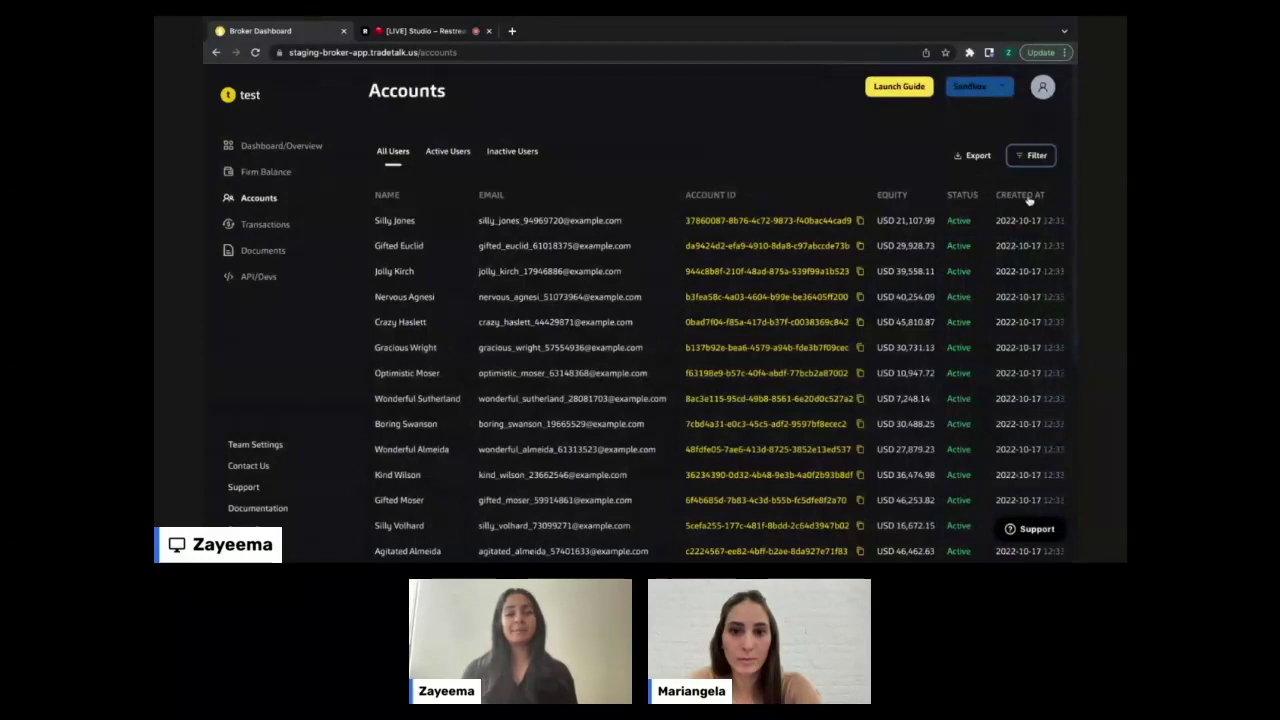
- Sort accounts by creation date, oldest first, then clear that sort
{"action": "scroll", "coordinate": [995, 208], "scroll_direction": "right", "scroll_amount": 2}
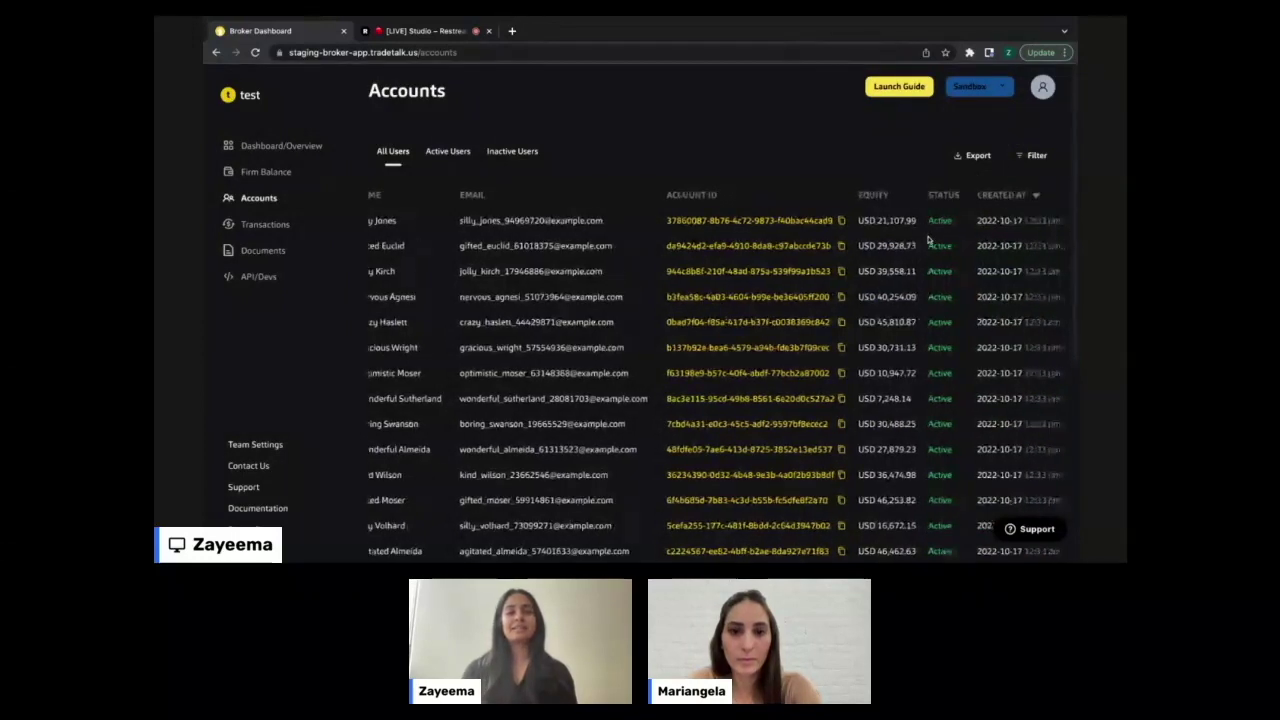
{"action": "left_click", "coordinate": [1000, 196]}
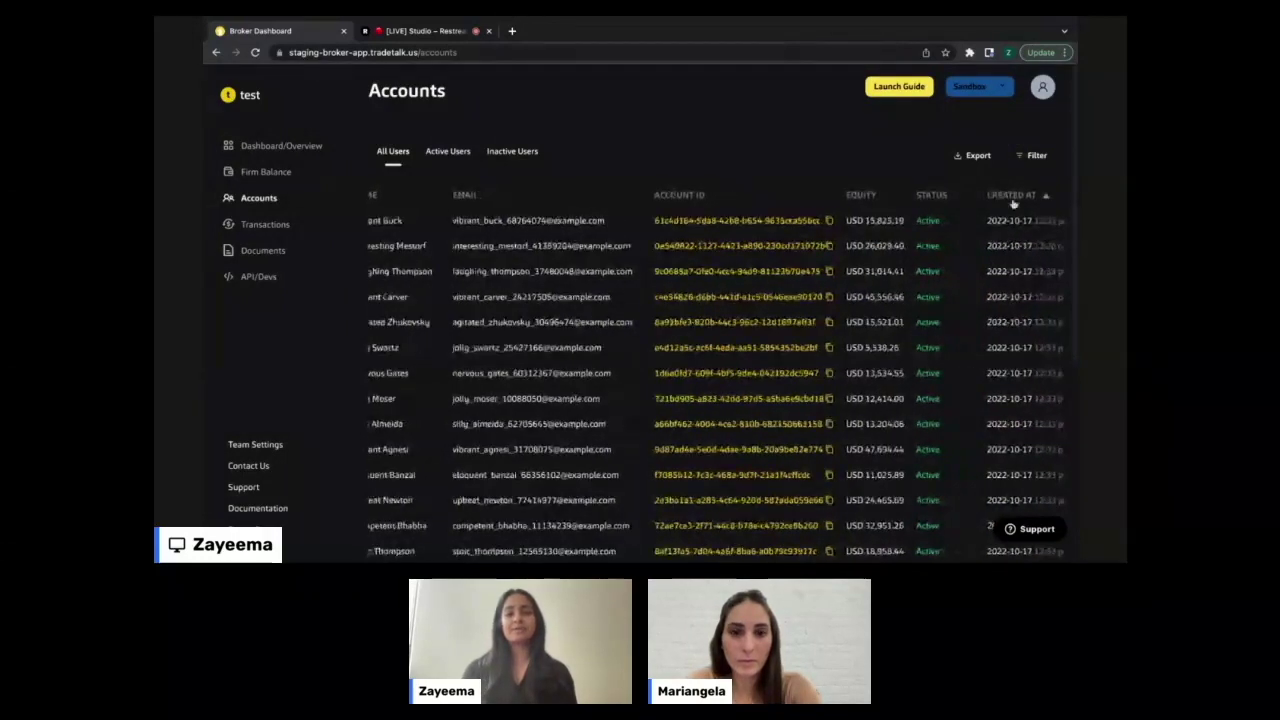
{"action": "scroll", "coordinate": [1005, 203], "scroll_direction": "right", "scroll_amount": 2}
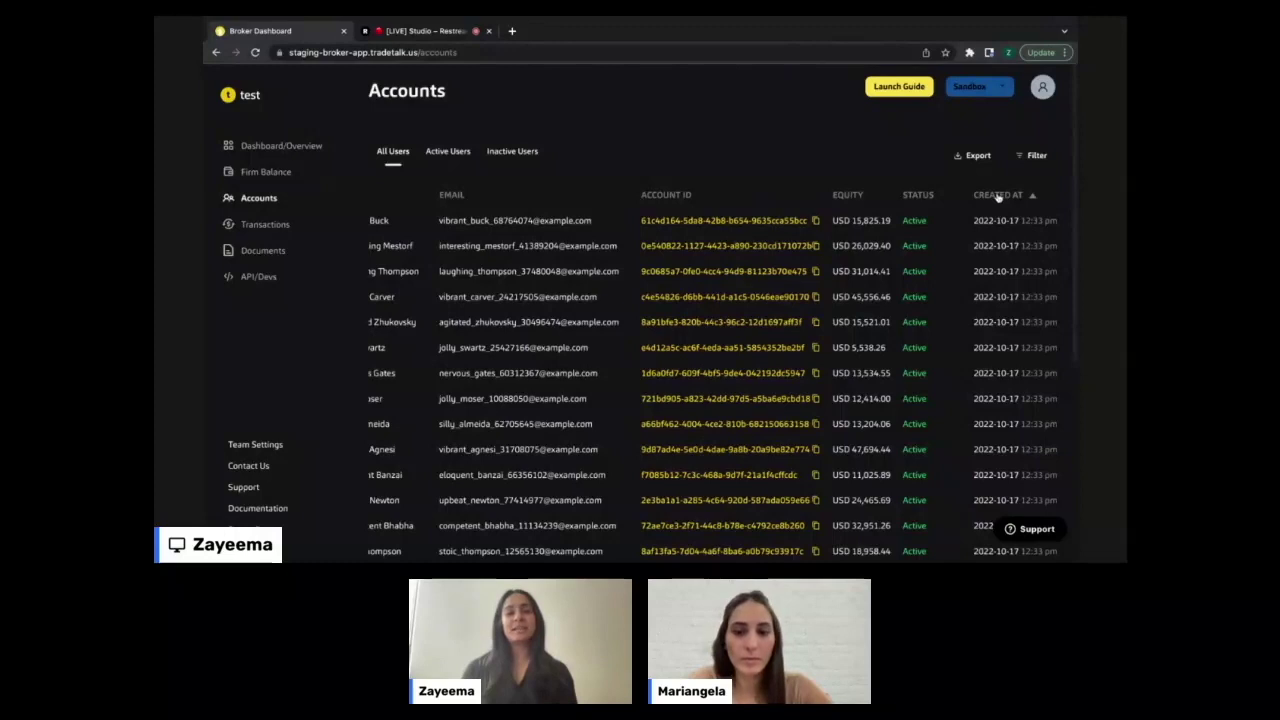
{"action": "left_click", "coordinate": [998, 196]}
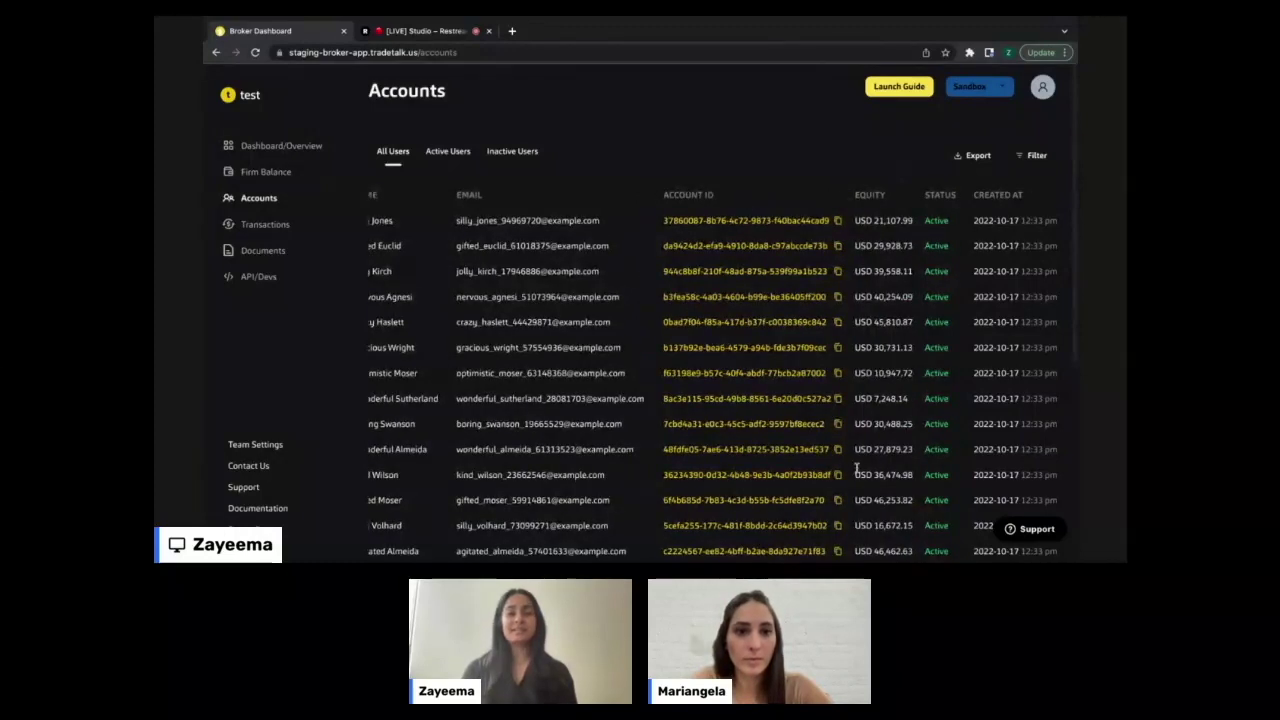
- Filter the Accounts table to Submitted status, which returns no accounts
{"action": "left_click", "coordinate": [1034, 156]}
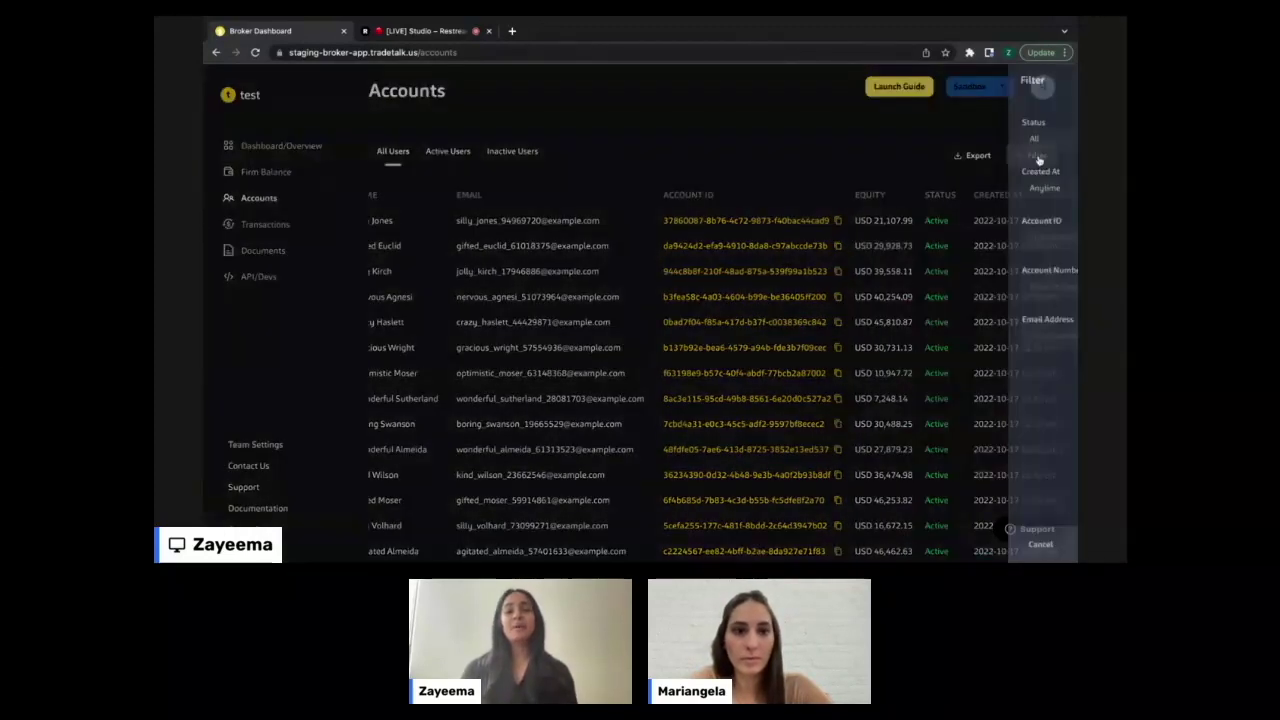
{"action": "left_click", "coordinate": [894, 138]}
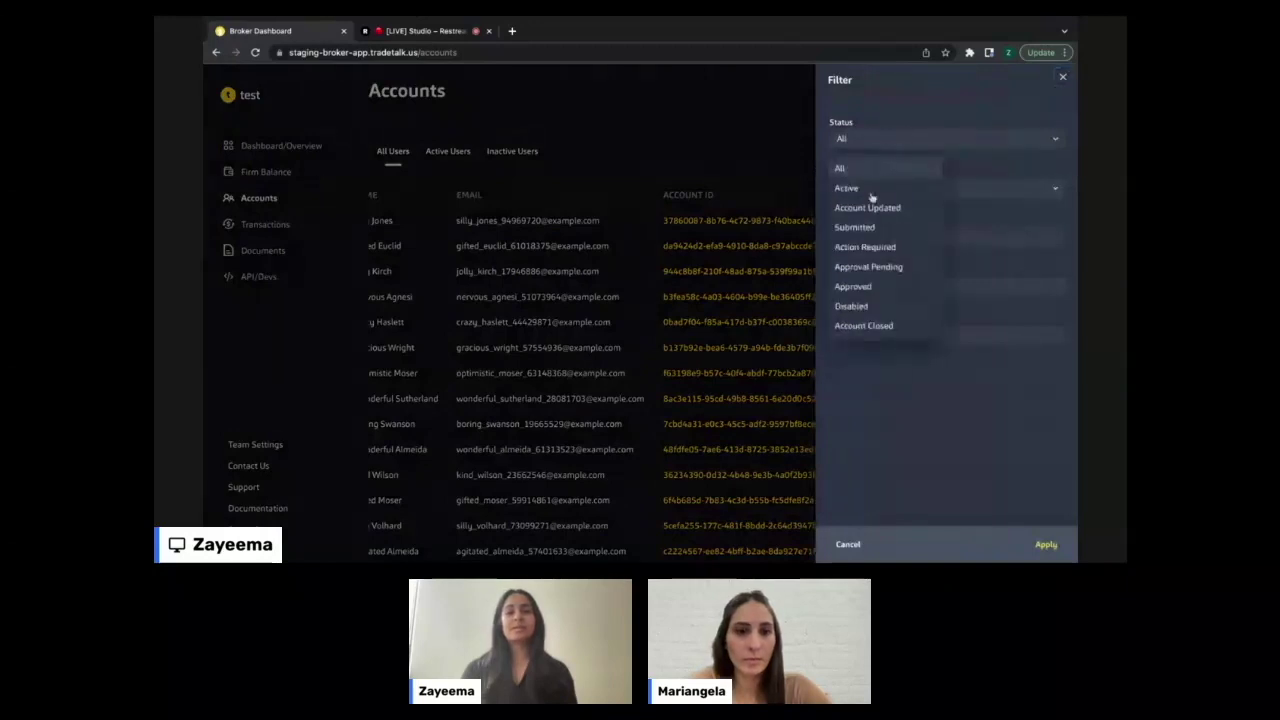
{"action": "left_click", "coordinate": [864, 227]}
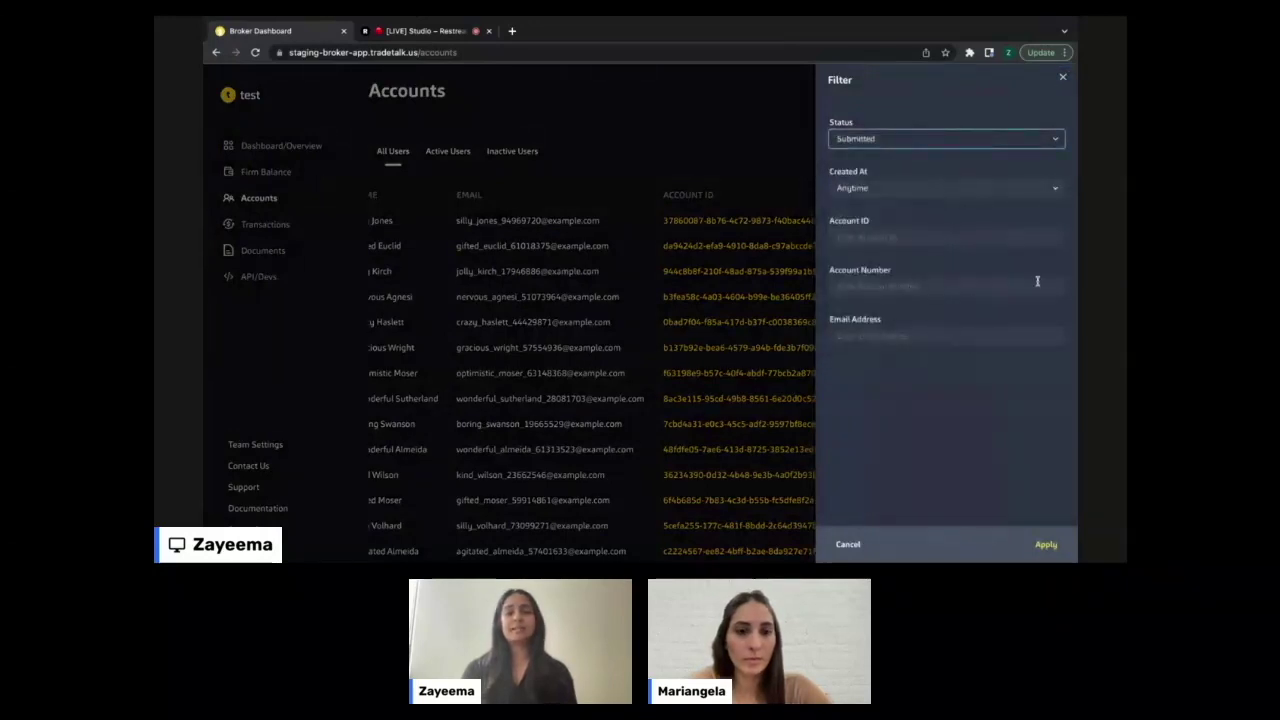
{"action": "left_click", "coordinate": [1047, 545]}
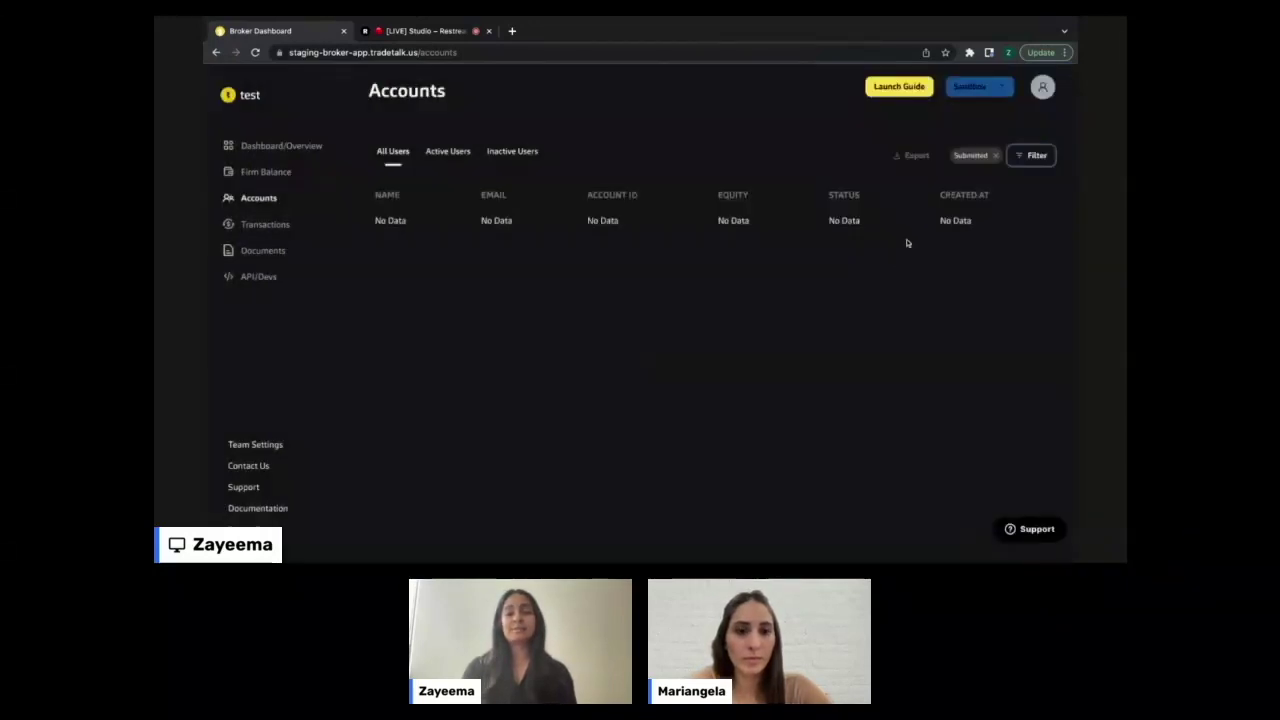
- Replace the Submitted filter with an Active status filter
{"action": "left_click", "coordinate": [995, 156]}
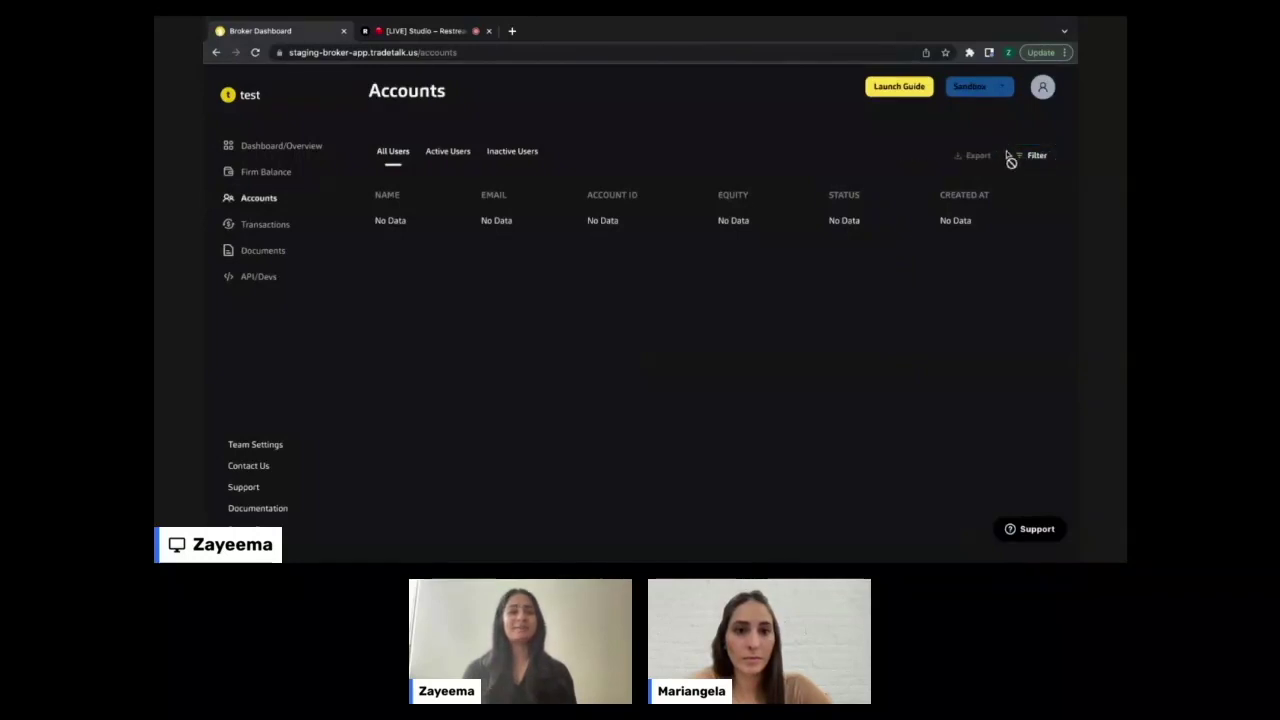
{"action": "left_click", "coordinate": [915, 142]}
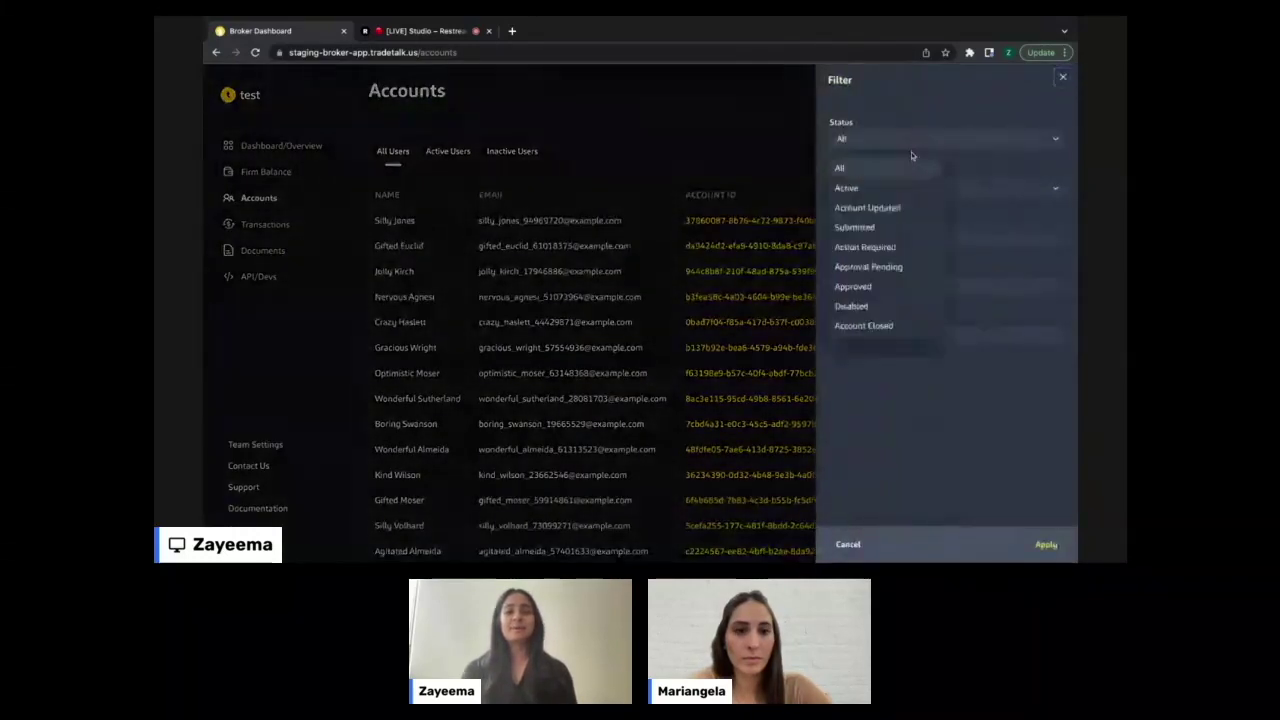
{"action": "left_click", "coordinate": [878, 189]}
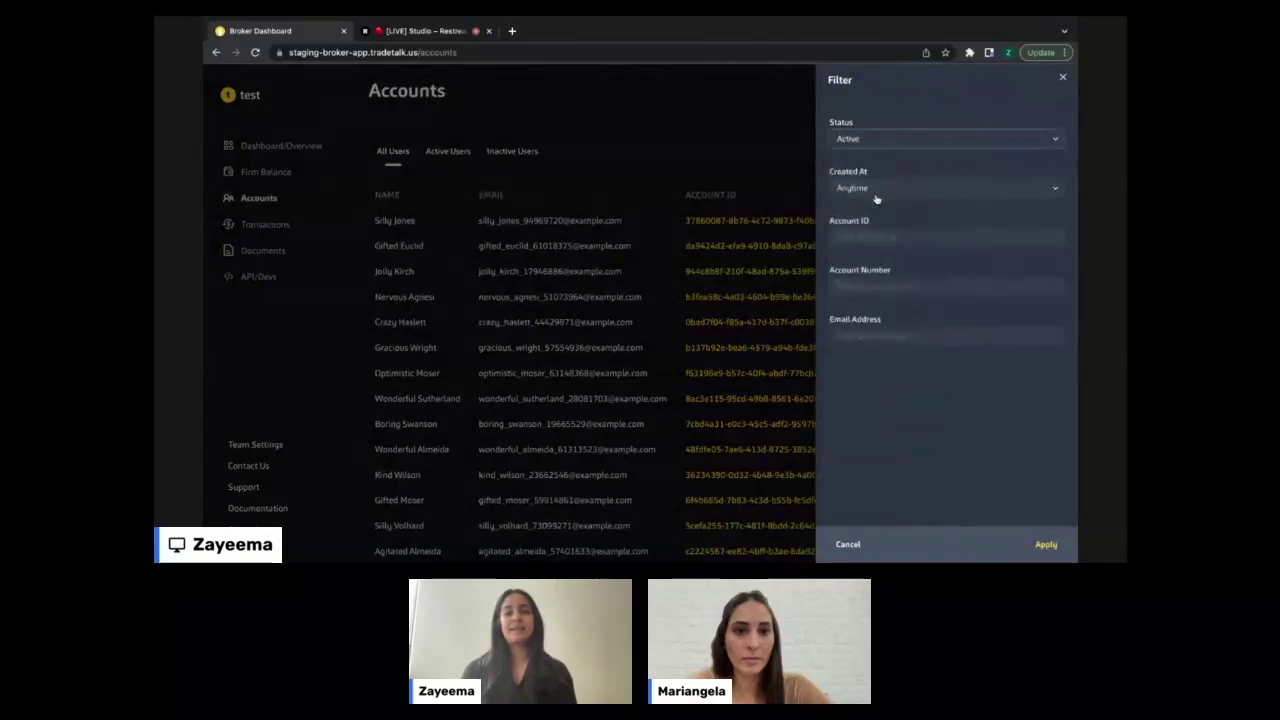
{"action": "left_click", "coordinate": [1044, 543]}
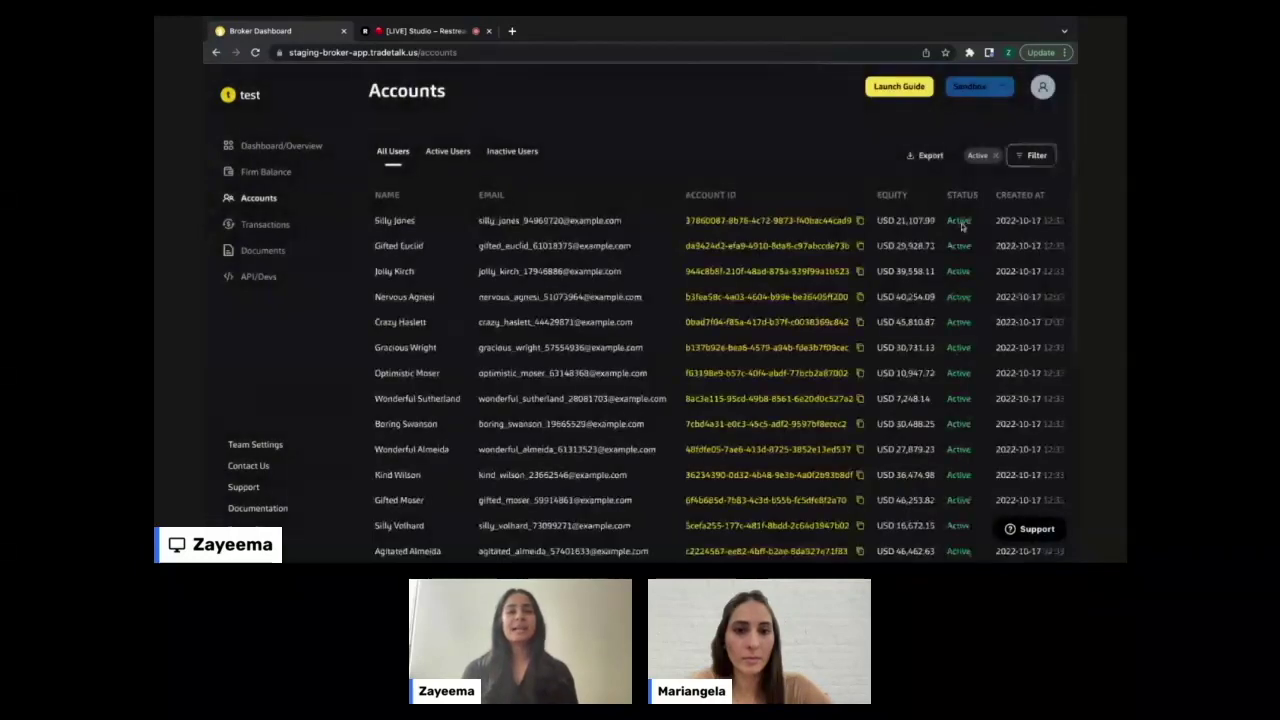
- Preview the accounts export choices, then remove the Active status filter
{"action": "left_click", "coordinate": [928, 156]}
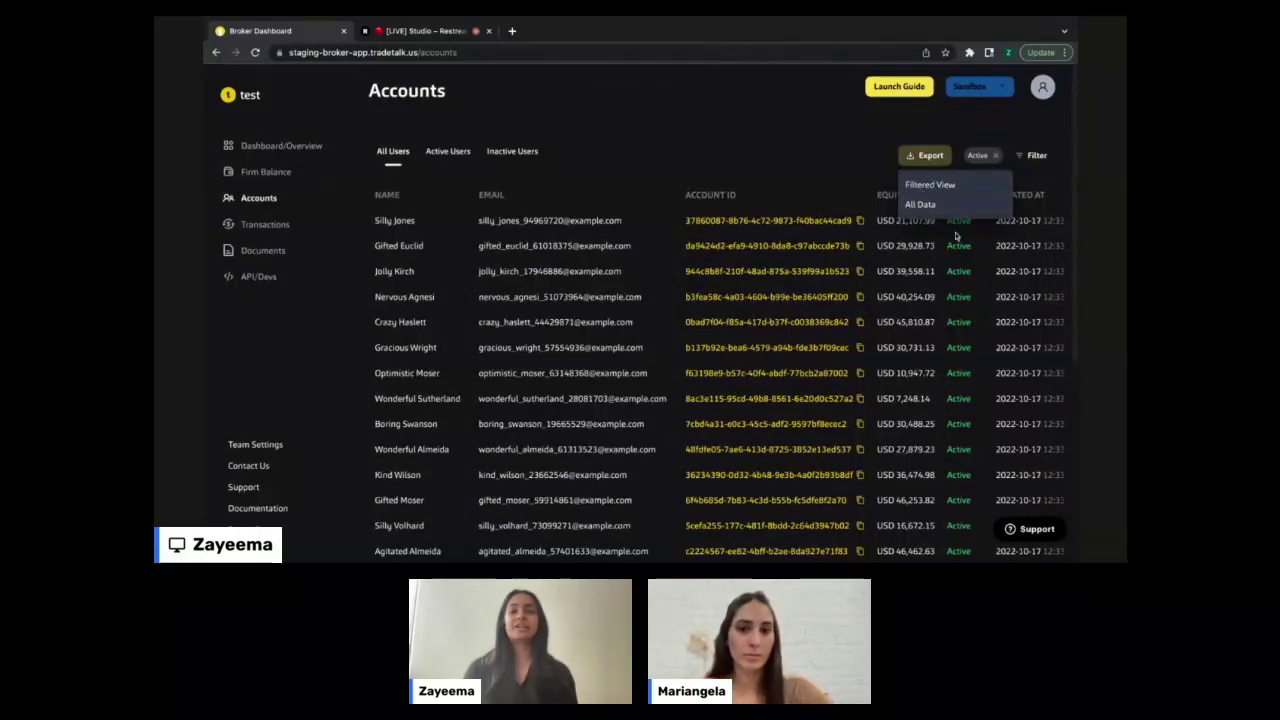
{"action": "left_click", "coordinate": [767, 158]}
{"action": "left_click", "coordinate": [995, 155]}
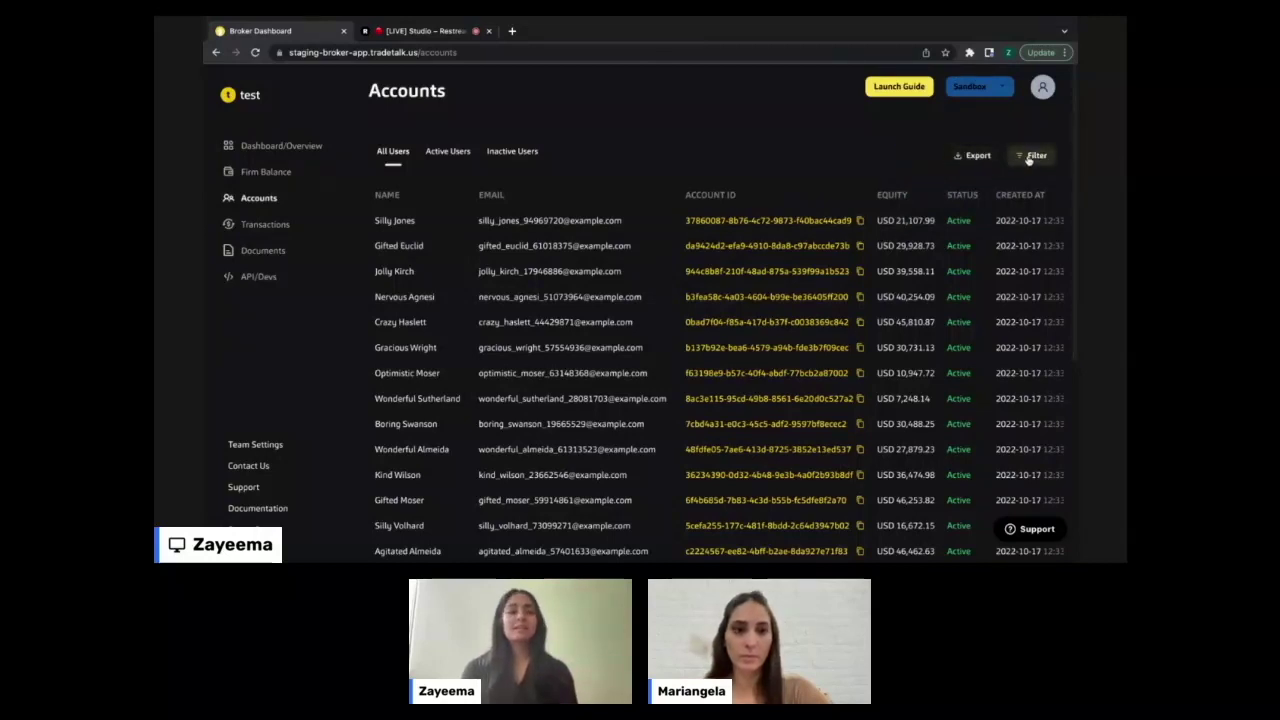
- Browse the account status choices in the filter panel and close it unapplied
{"action": "left_click", "coordinate": [1029, 157]}
{"action": "left_click", "coordinate": [893, 142]}
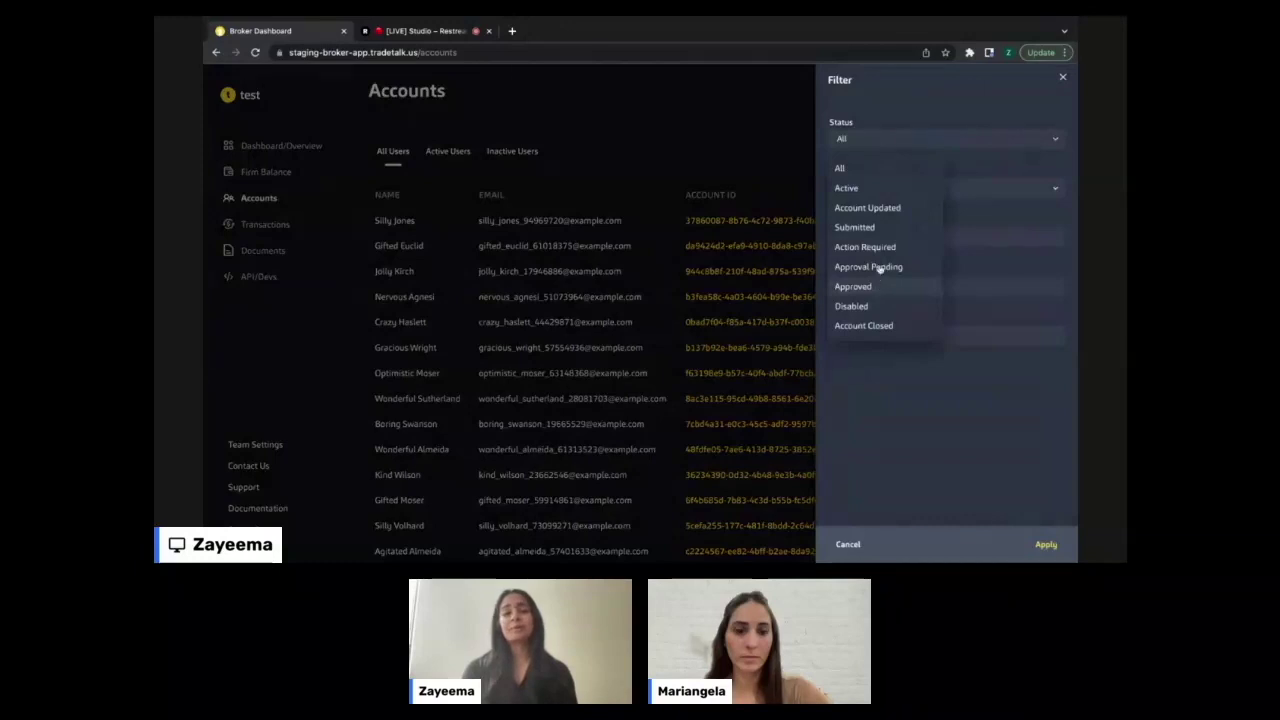
{"action": "left_click", "coordinate": [715, 133]}
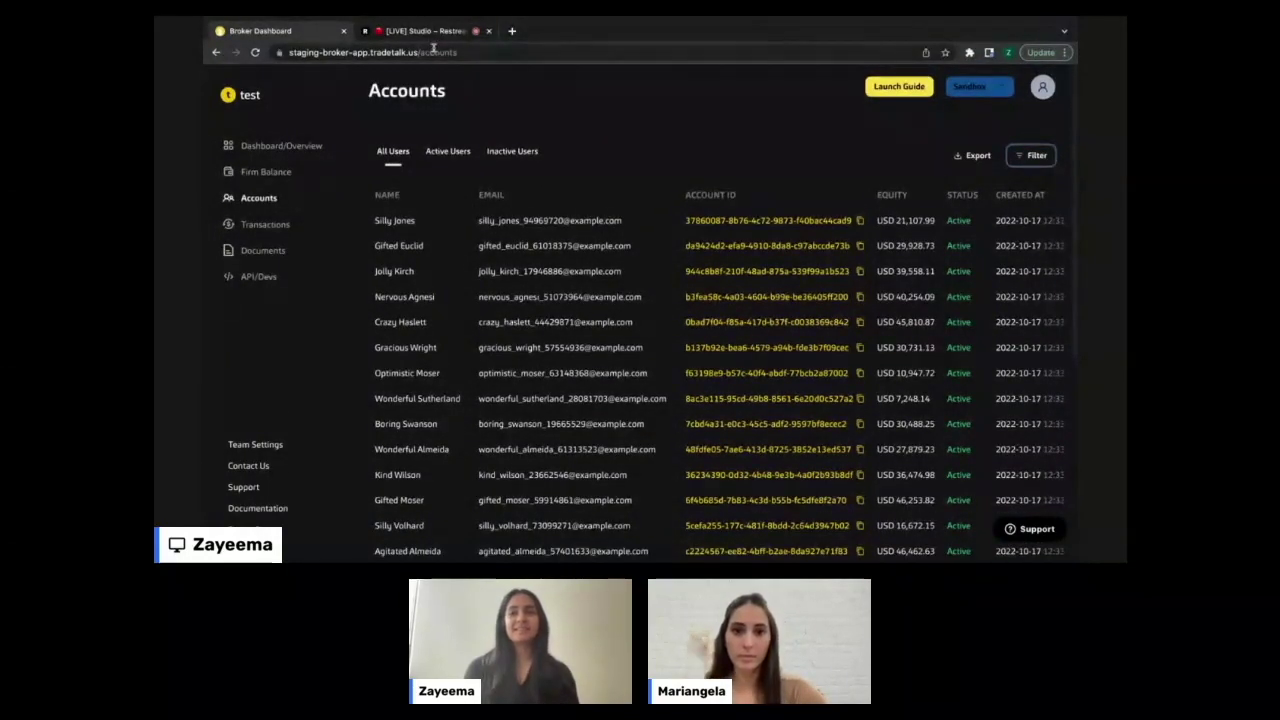
- Go to Transactions > Orders and review the Order ID filter without applying it
{"action": "left_click", "coordinate": [265, 224]}
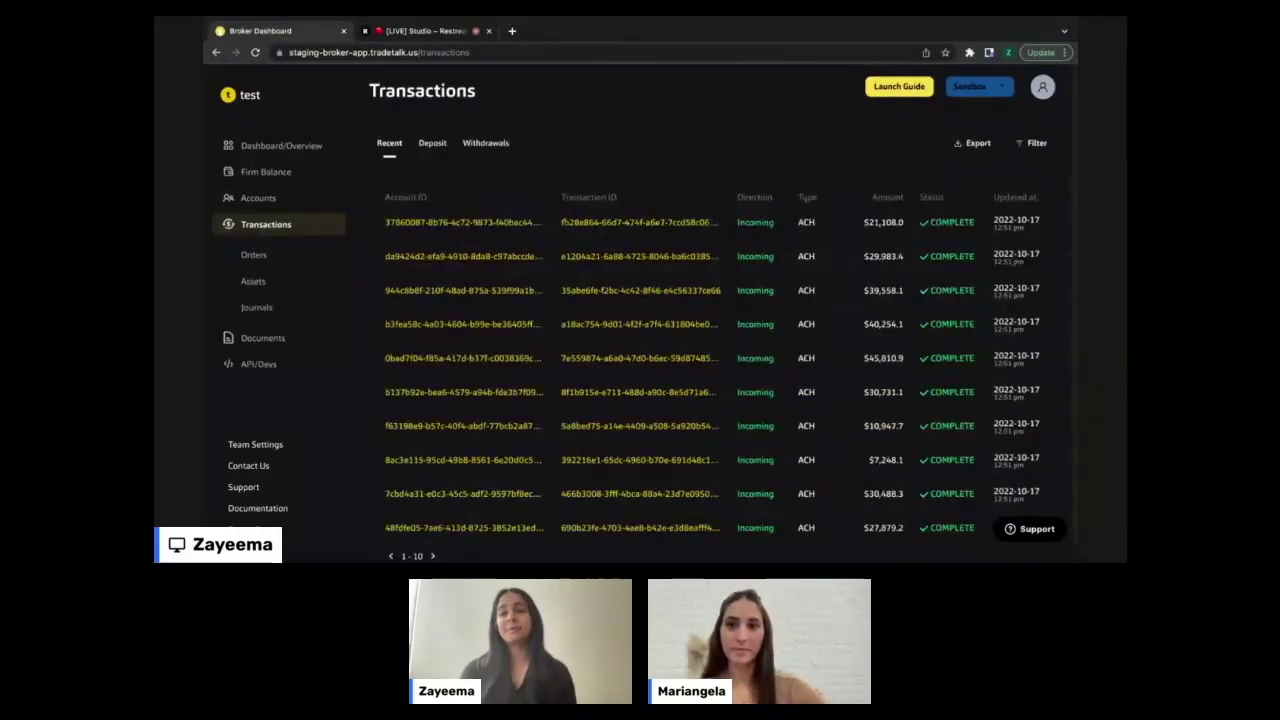
{"action": "left_click", "coordinate": [255, 257]}
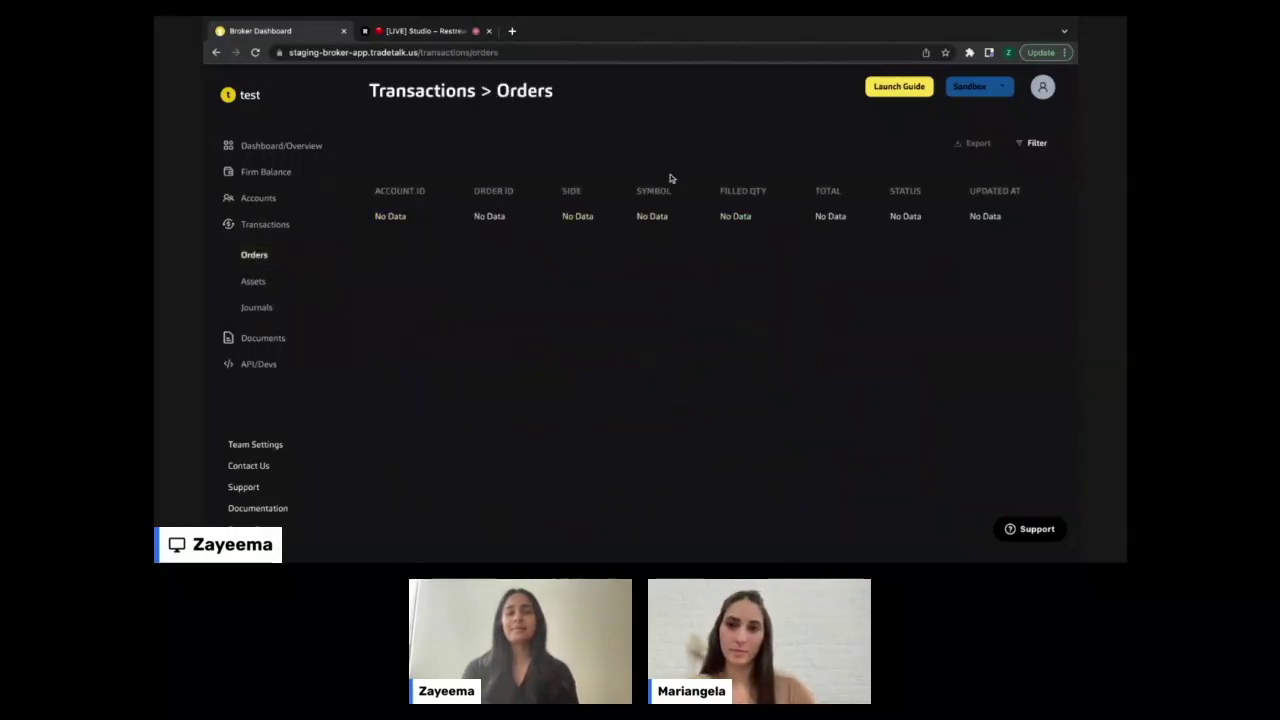
{"action": "left_click", "coordinate": [1030, 143]}
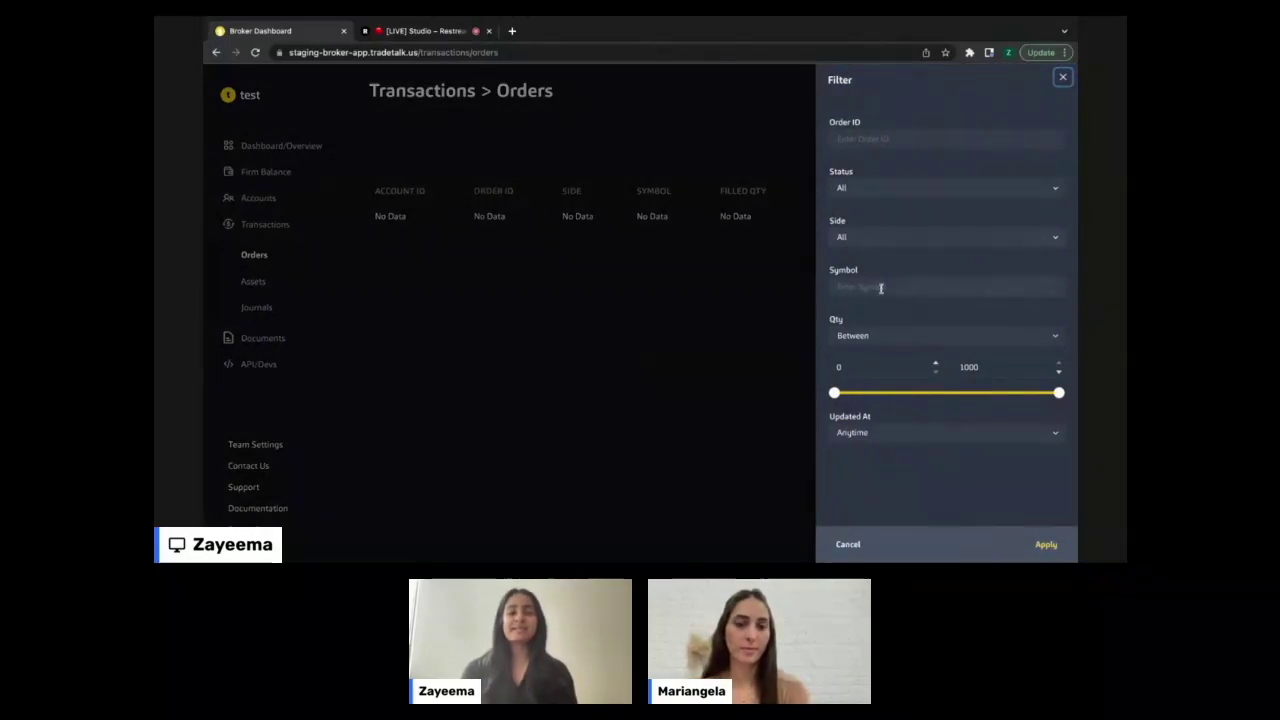
{"action": "left_click", "coordinate": [883, 139]}
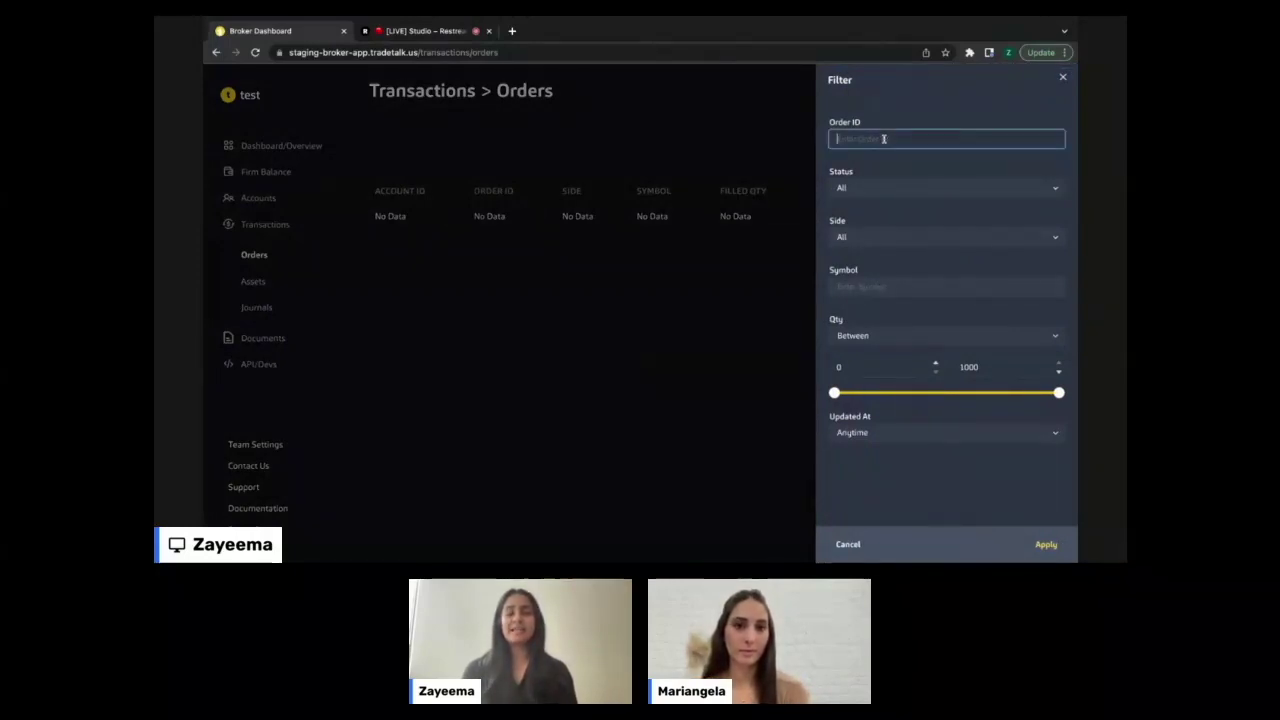
{"action": "left_click", "coordinate": [713, 349]}
- Sort the orders table by FILLED QTY, then by UPDATED AT
{"action": "left_click", "coordinate": [758, 191]}
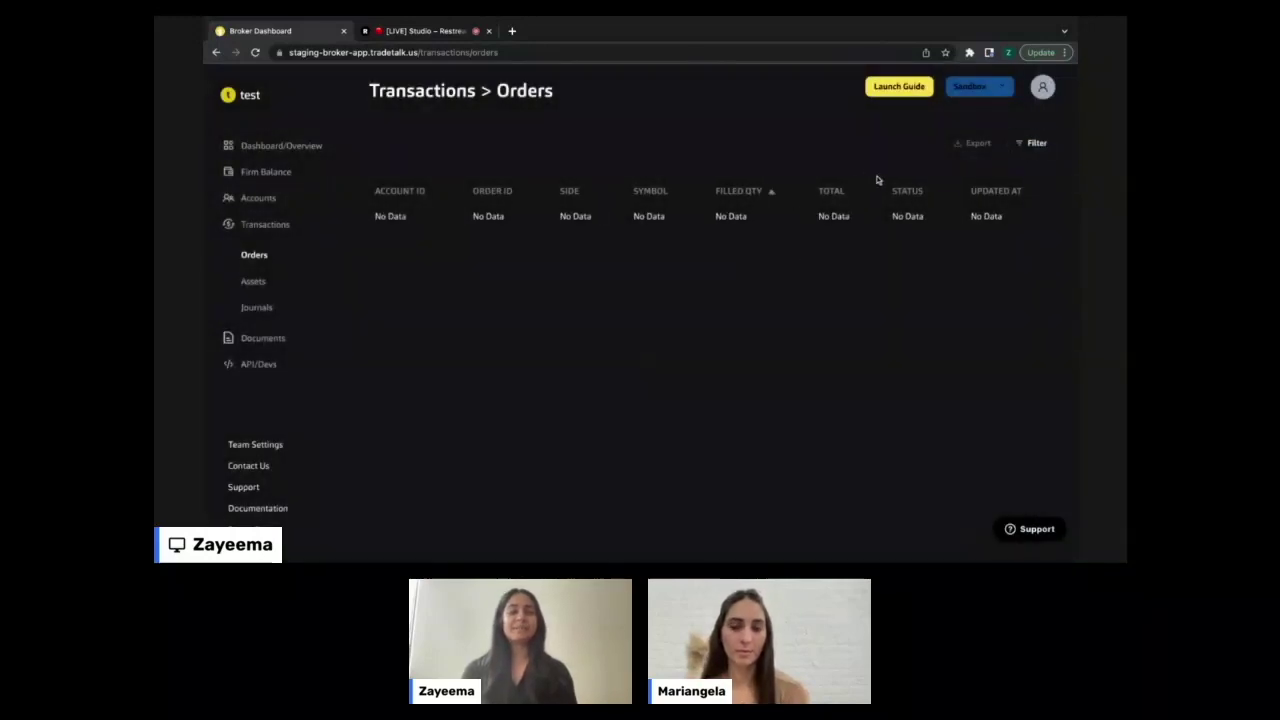
{"action": "left_click", "coordinate": [1004, 191]}
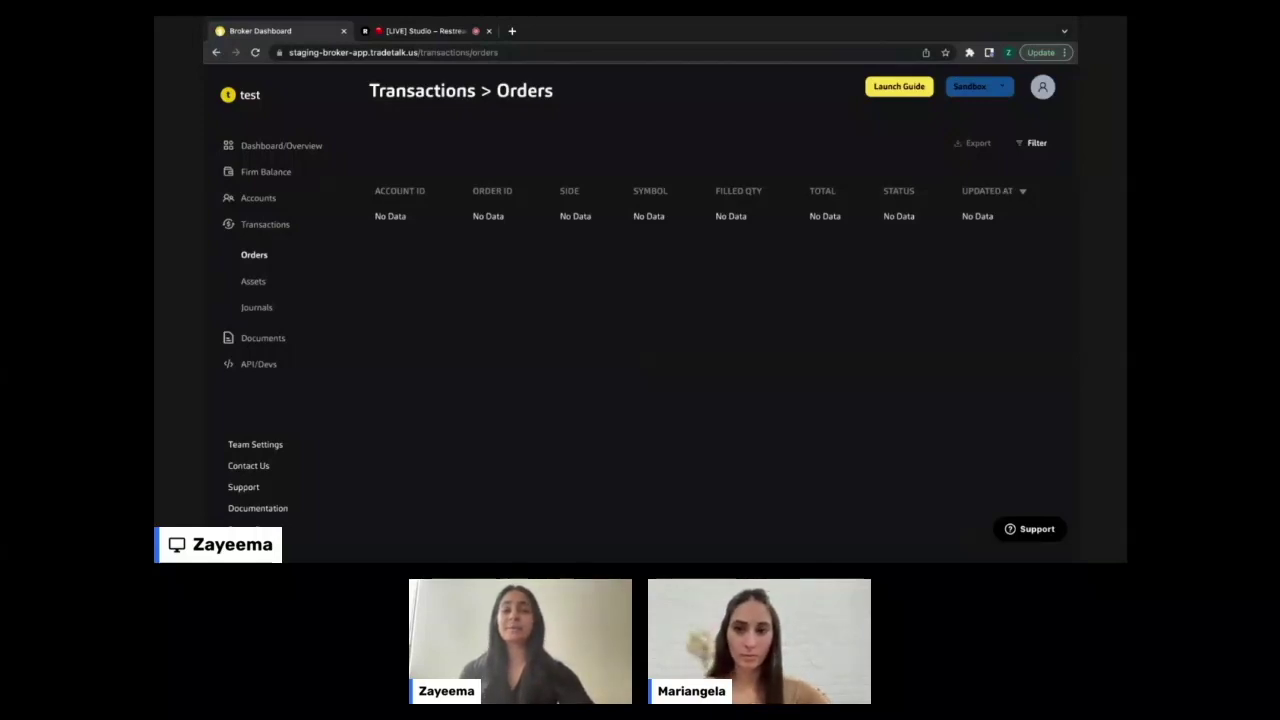
{"action": "left_click", "coordinate": [1037, 143]}
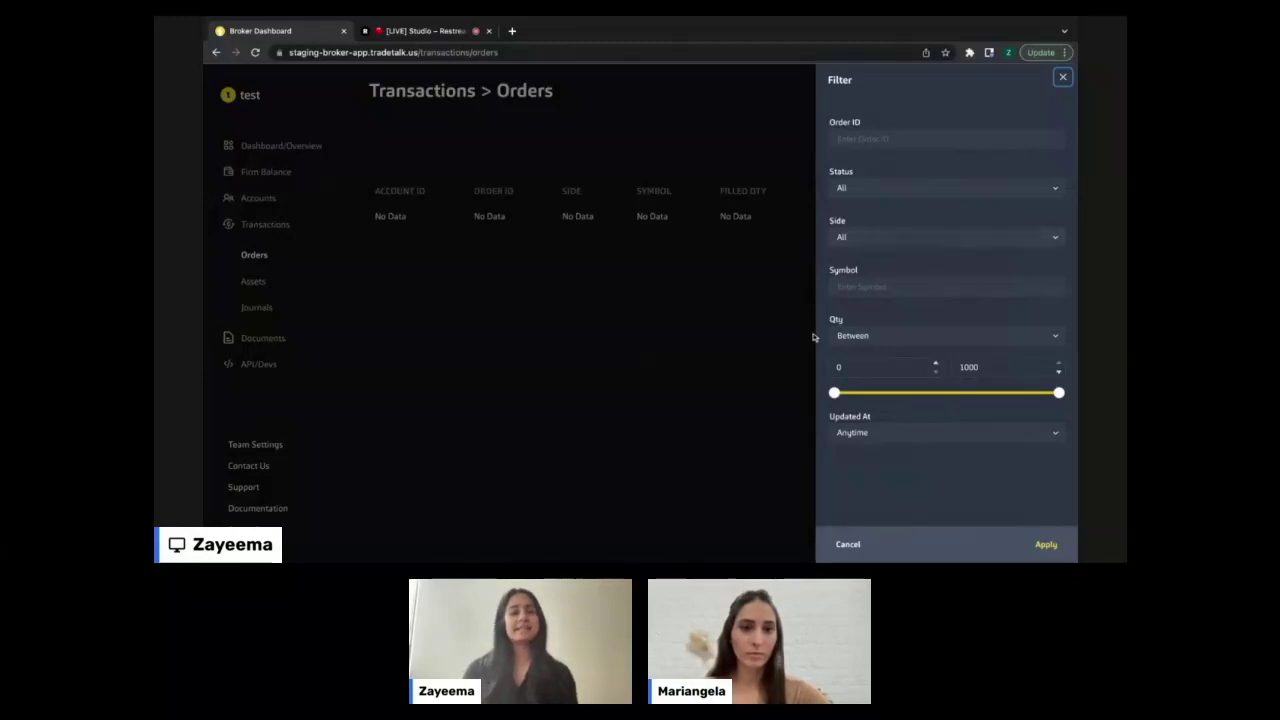
{"action": "left_click", "coordinate": [919, 434]}
{"action": "left_click", "coordinate": [859, 405]}
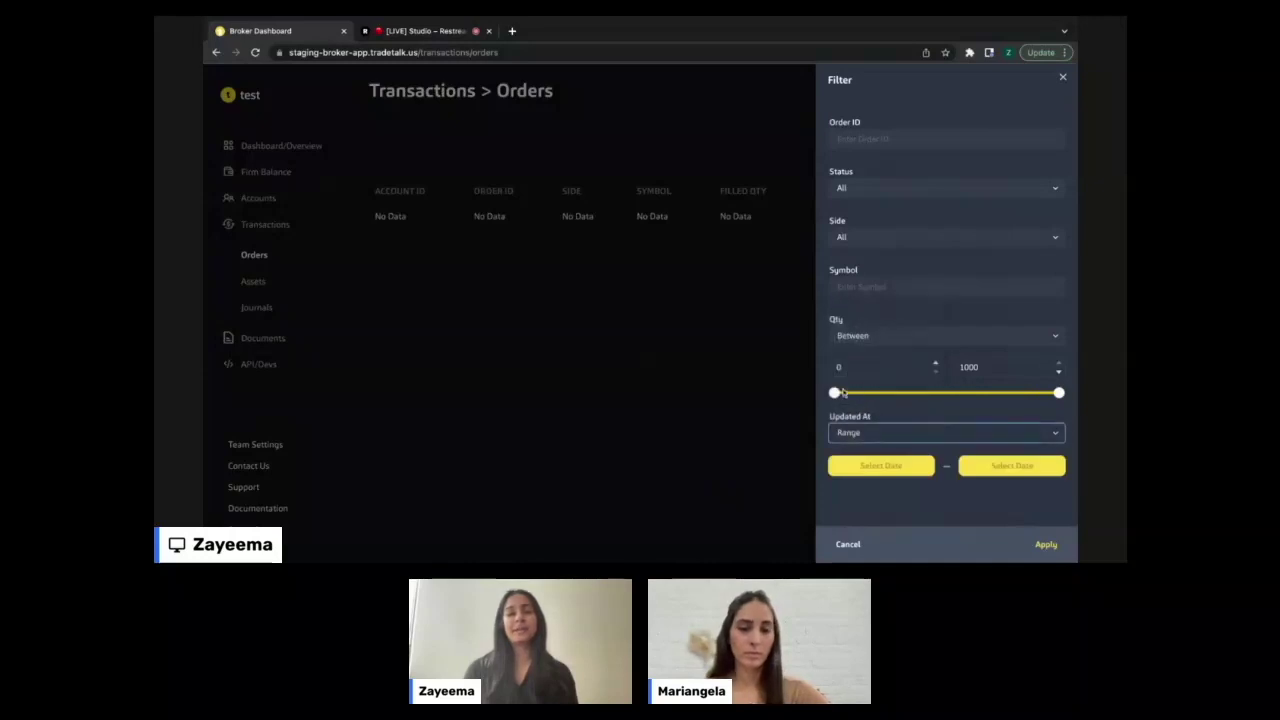
{"action": "left_click", "coordinate": [869, 472]}
{"action": "scroll", "coordinate": [995, 481], "scroll_direction": "down", "scroll_amount": 1}
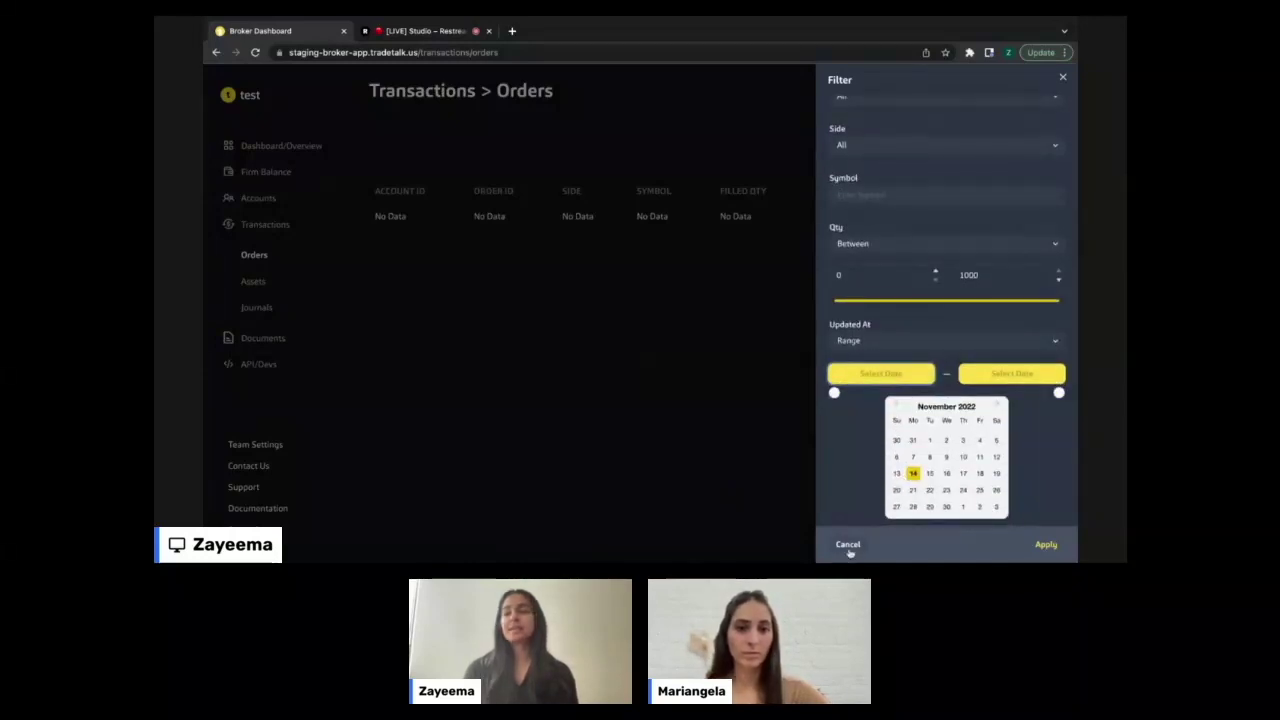
{"action": "left_click", "coordinate": [849, 545]}
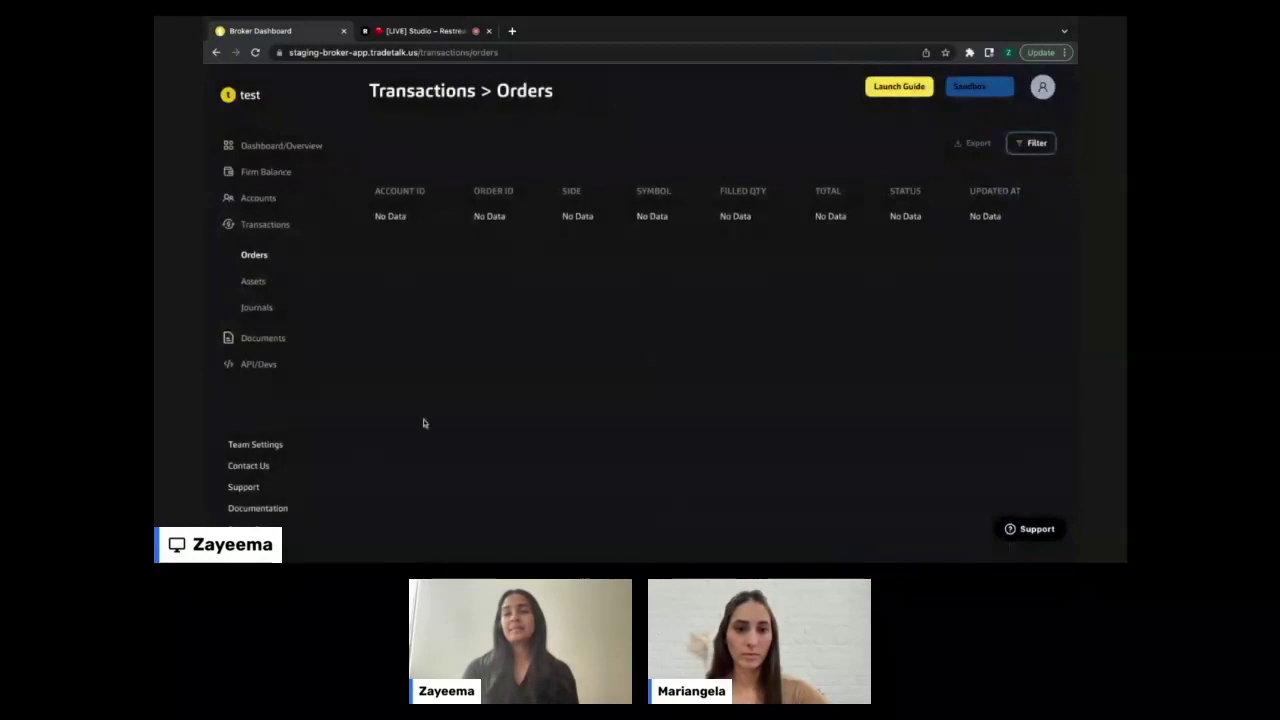
- Go to Transactions > Journals and review the Journal ID filter without applying it
{"action": "left_click", "coordinate": [267, 310]}
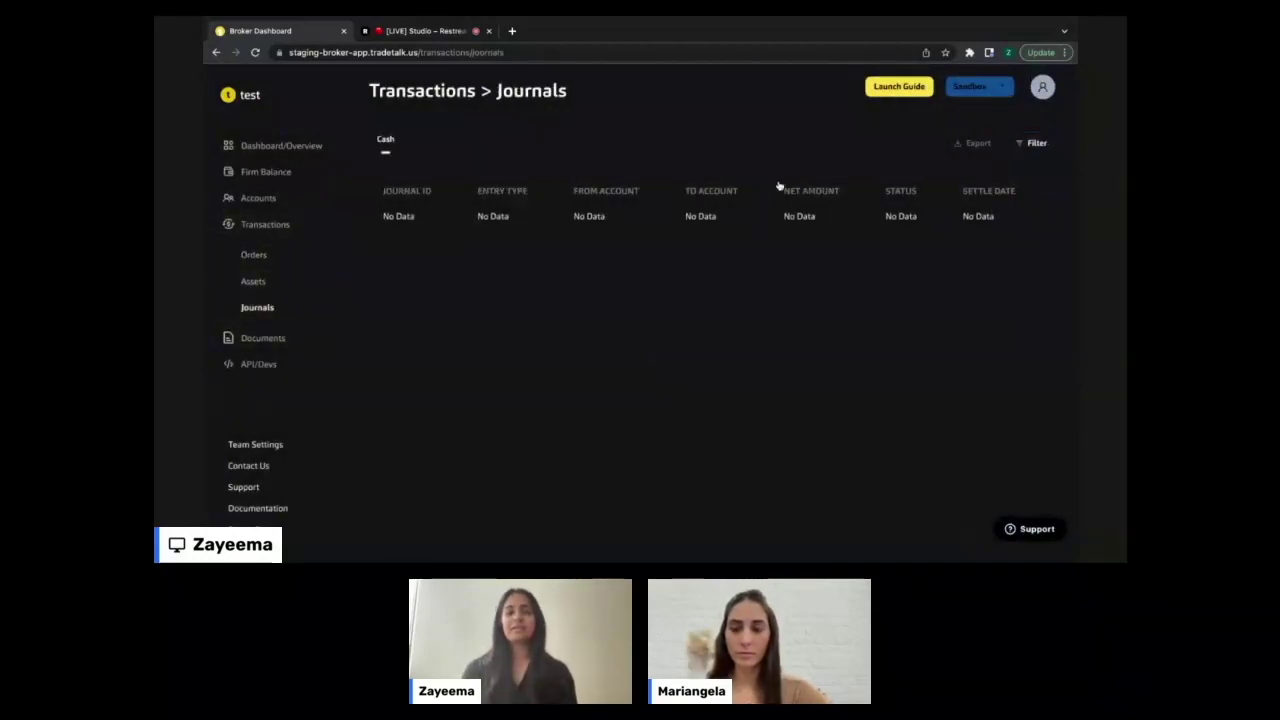
{"action": "left_click", "coordinate": [1035, 145]}
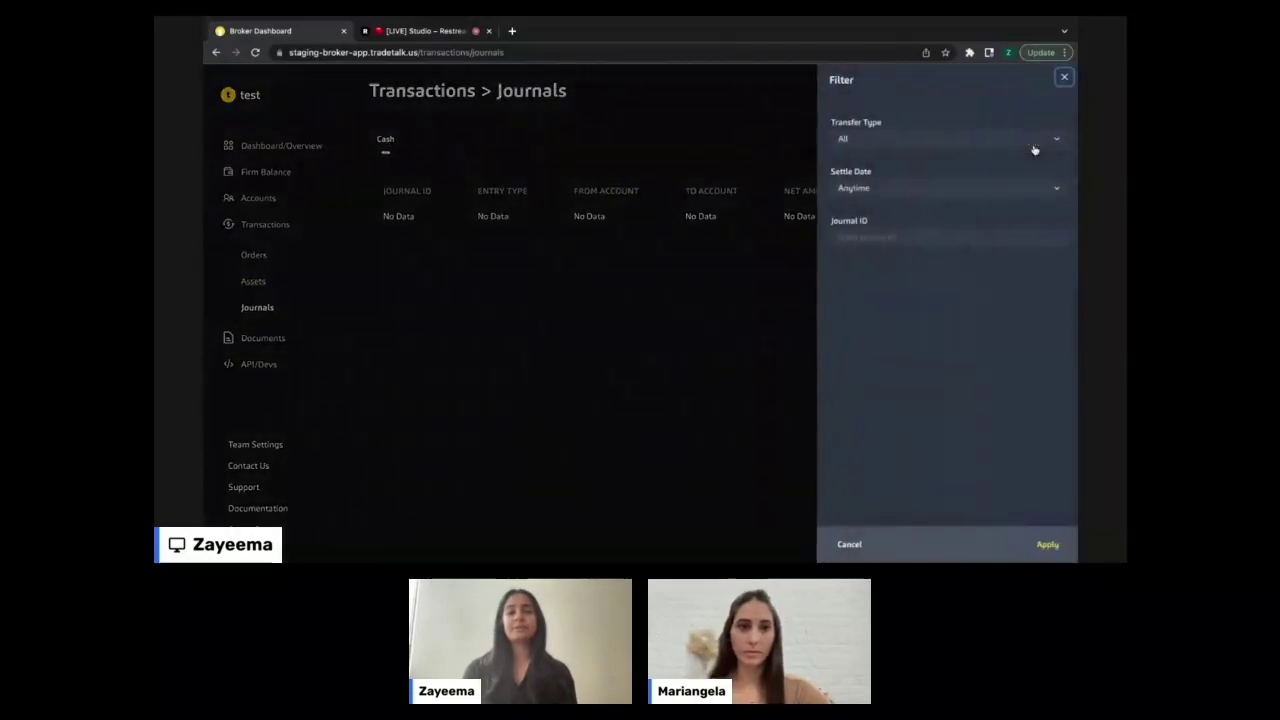
{"action": "triple_click", "coordinate": [827, 224]}
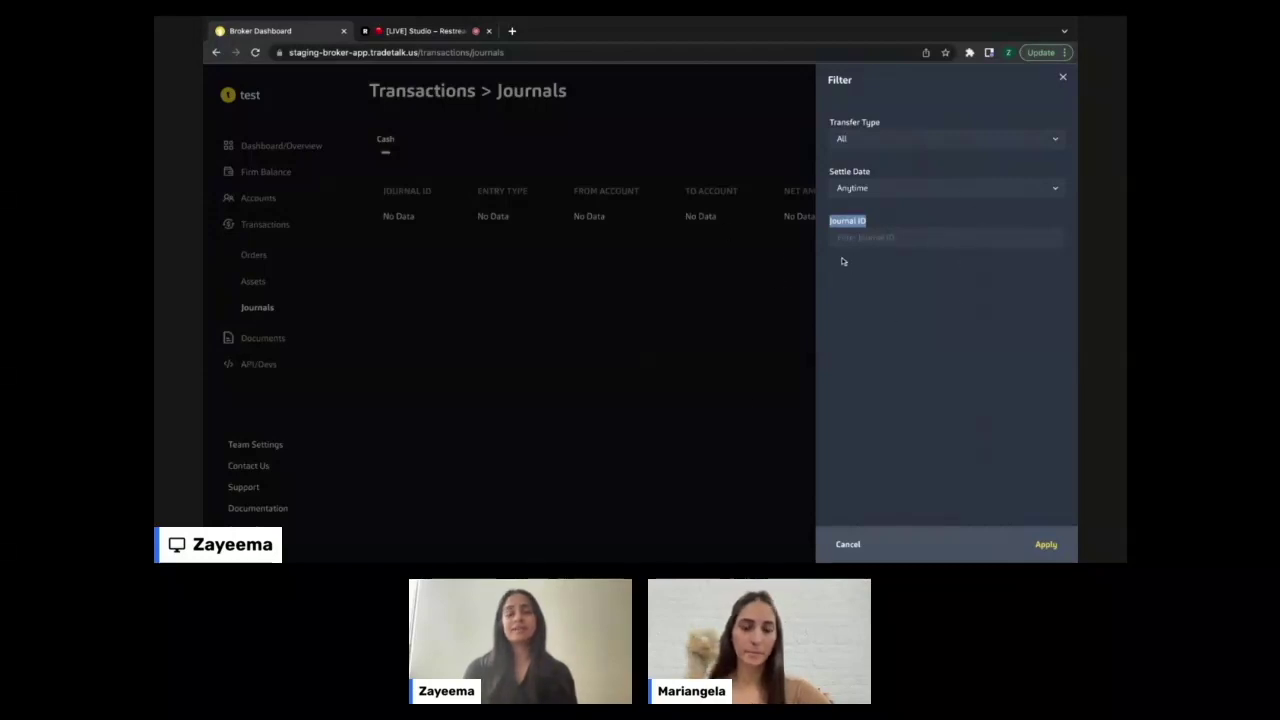
{"action": "left_click", "coordinate": [657, 364]}
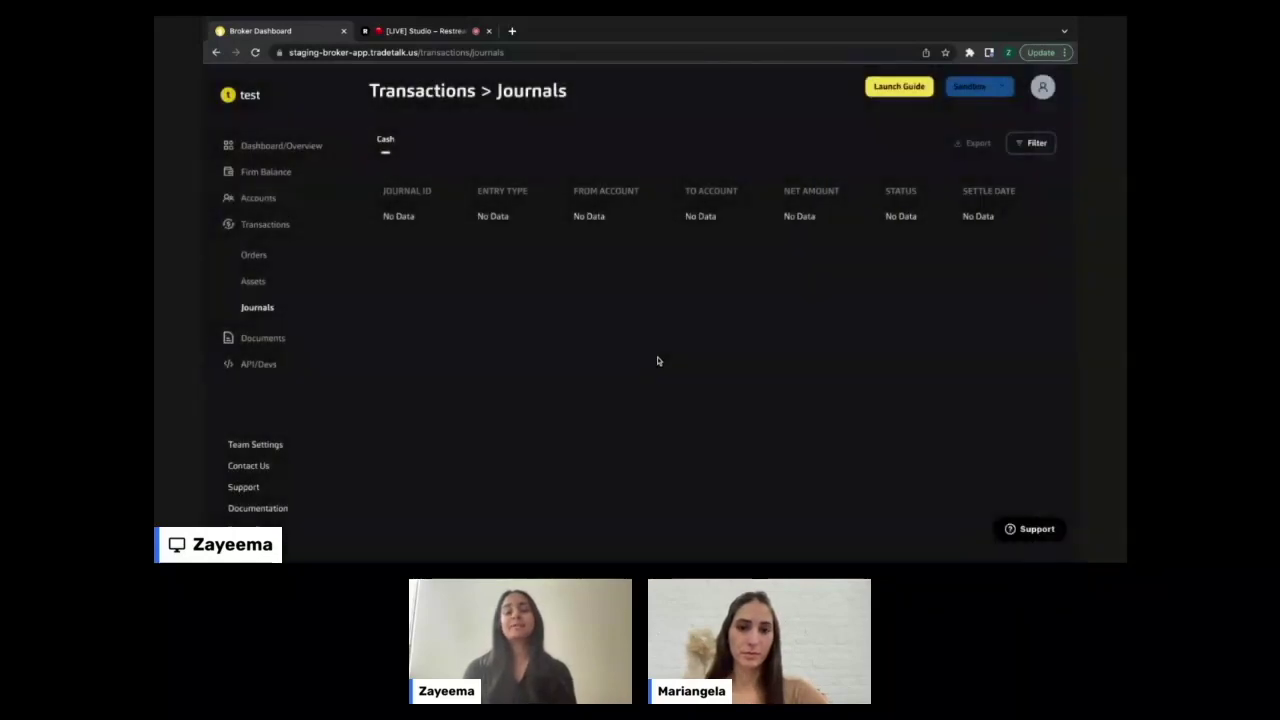